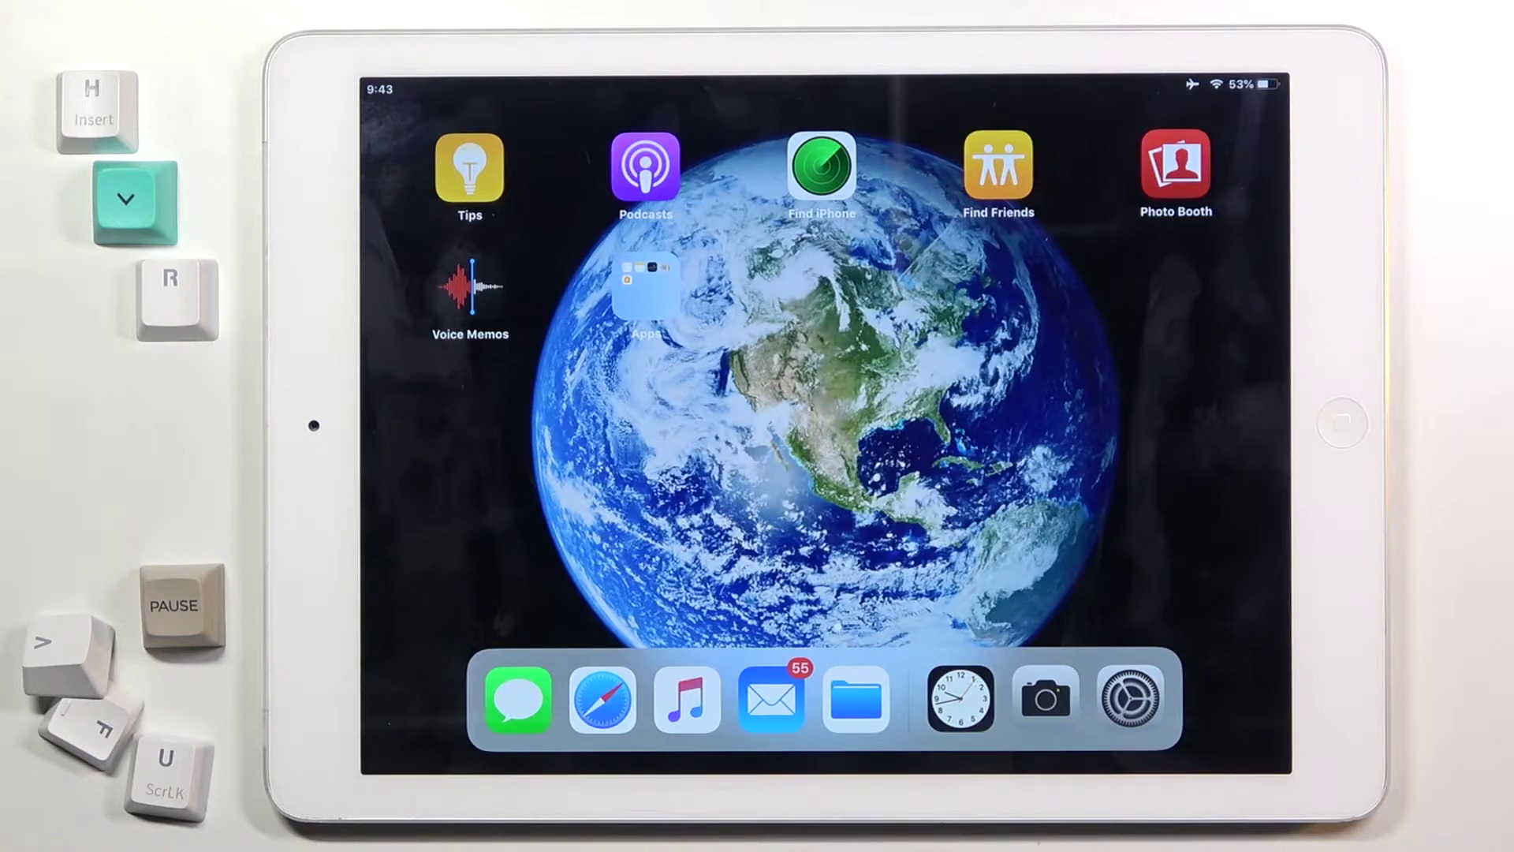
Step: Open Settings and navigate to General > Language & Region
{"action": "left_click", "coordinate": [1134, 698]}
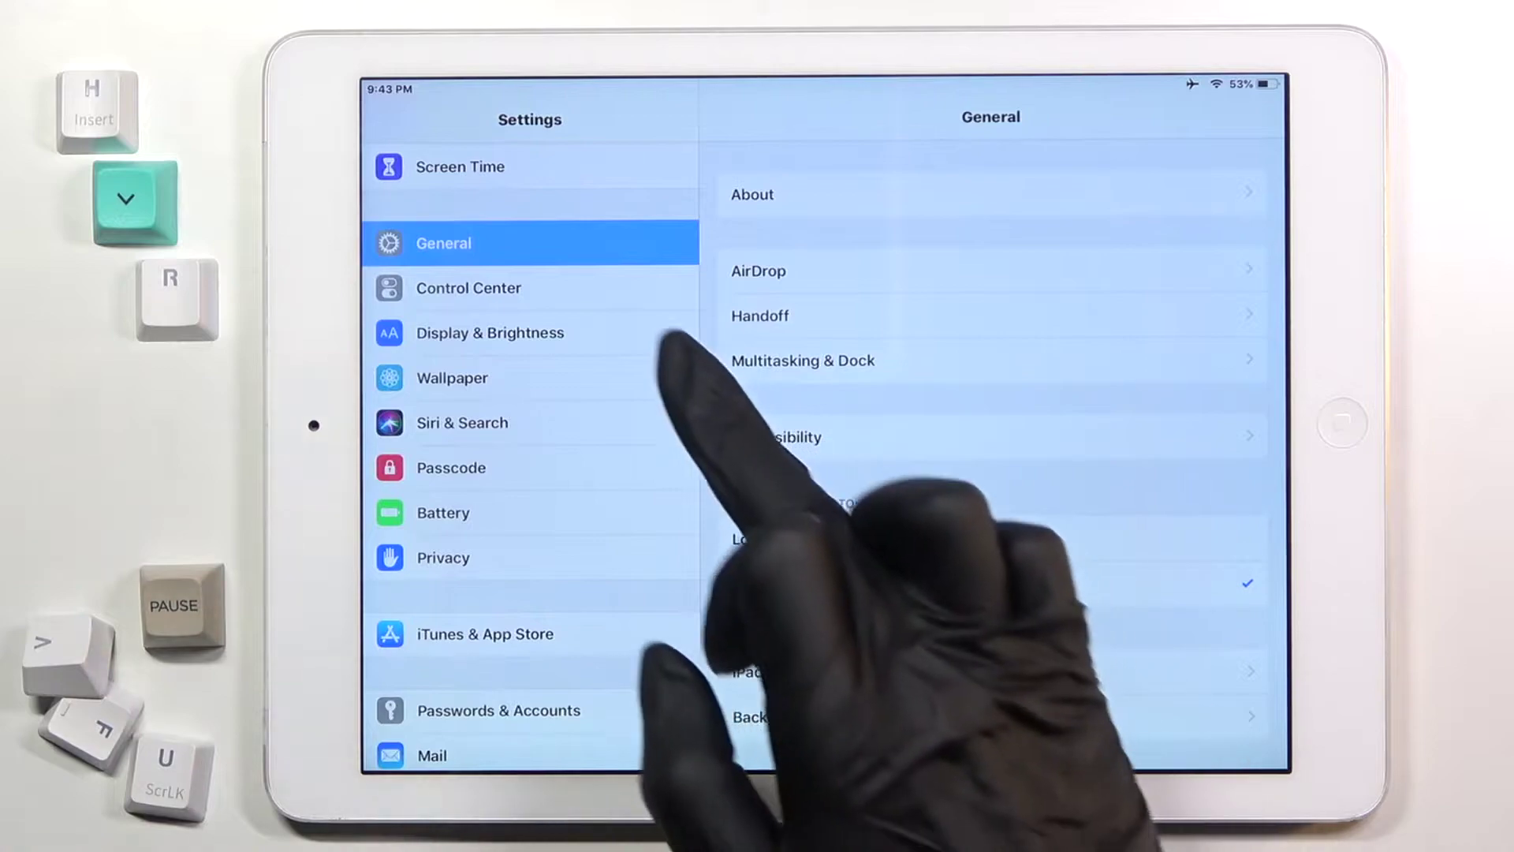
{"action": "scroll", "coordinate": [991, 473], "scroll_direction": "down", "scroll_amount": 5}
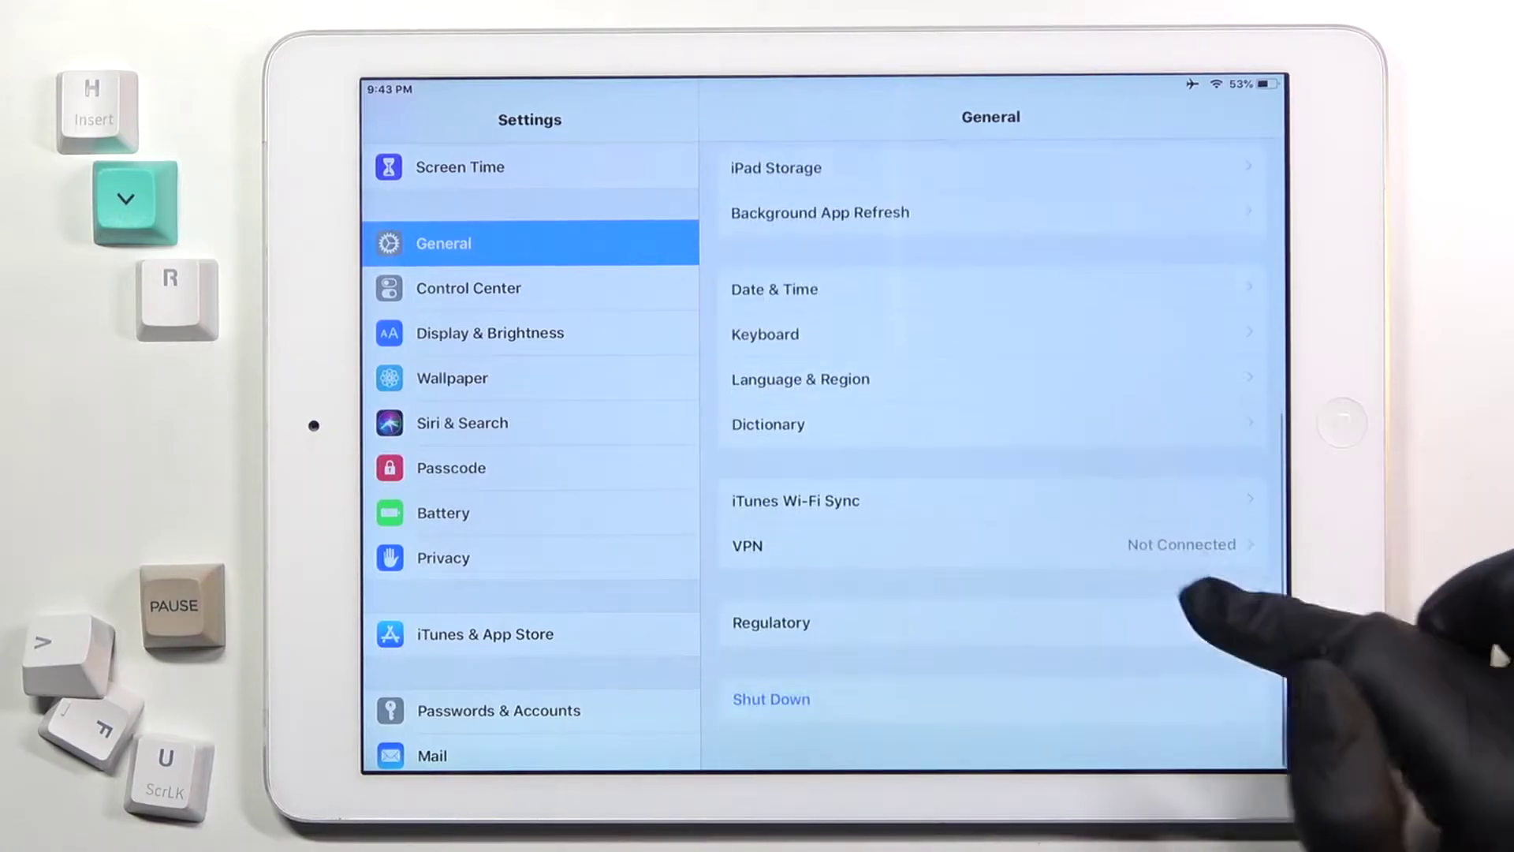
{"action": "left_click", "coordinate": [1204, 392]}
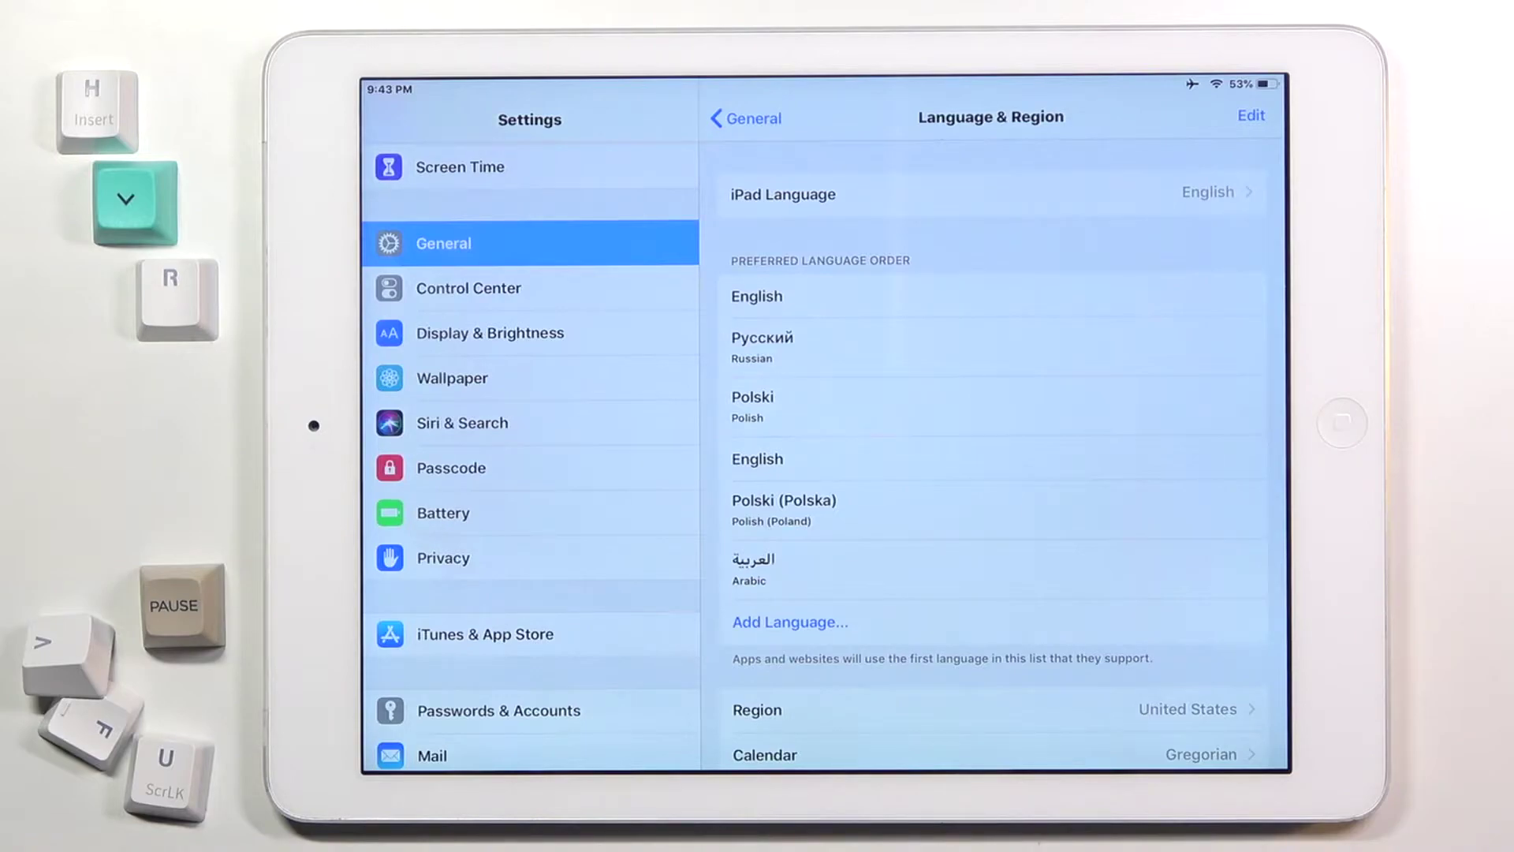
{"action": "scroll", "coordinate": [823, 439], "scroll_direction": "down", "scroll_amount": 10}
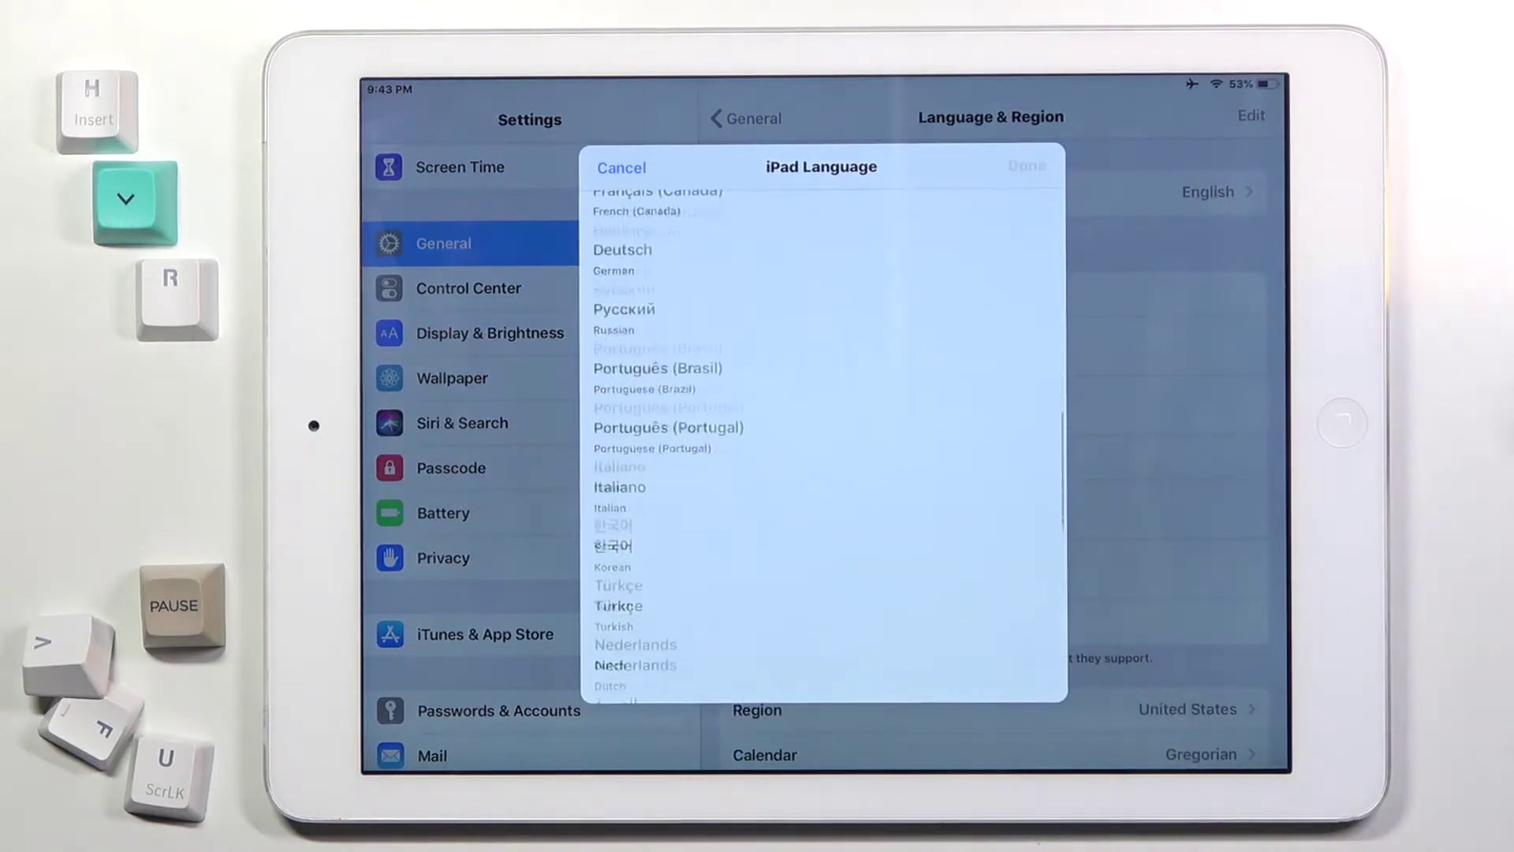
{"action": "scroll", "coordinate": [823, 437], "scroll_direction": "down", "scroll_amount": 10}
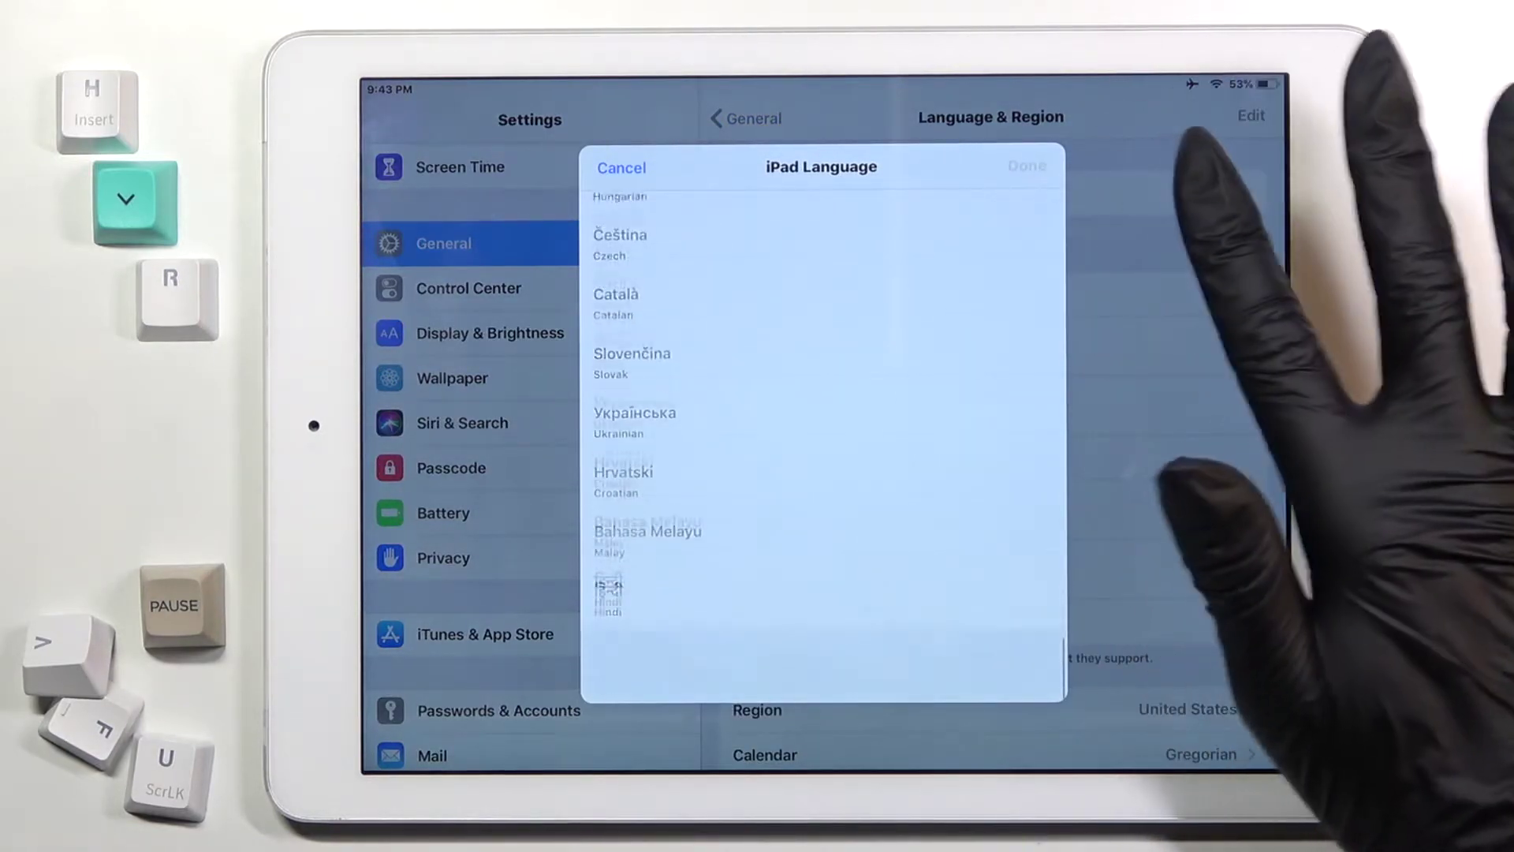
{"action": "scroll", "coordinate": [823, 438], "scroll_direction": "up", "scroll_amount": 3}
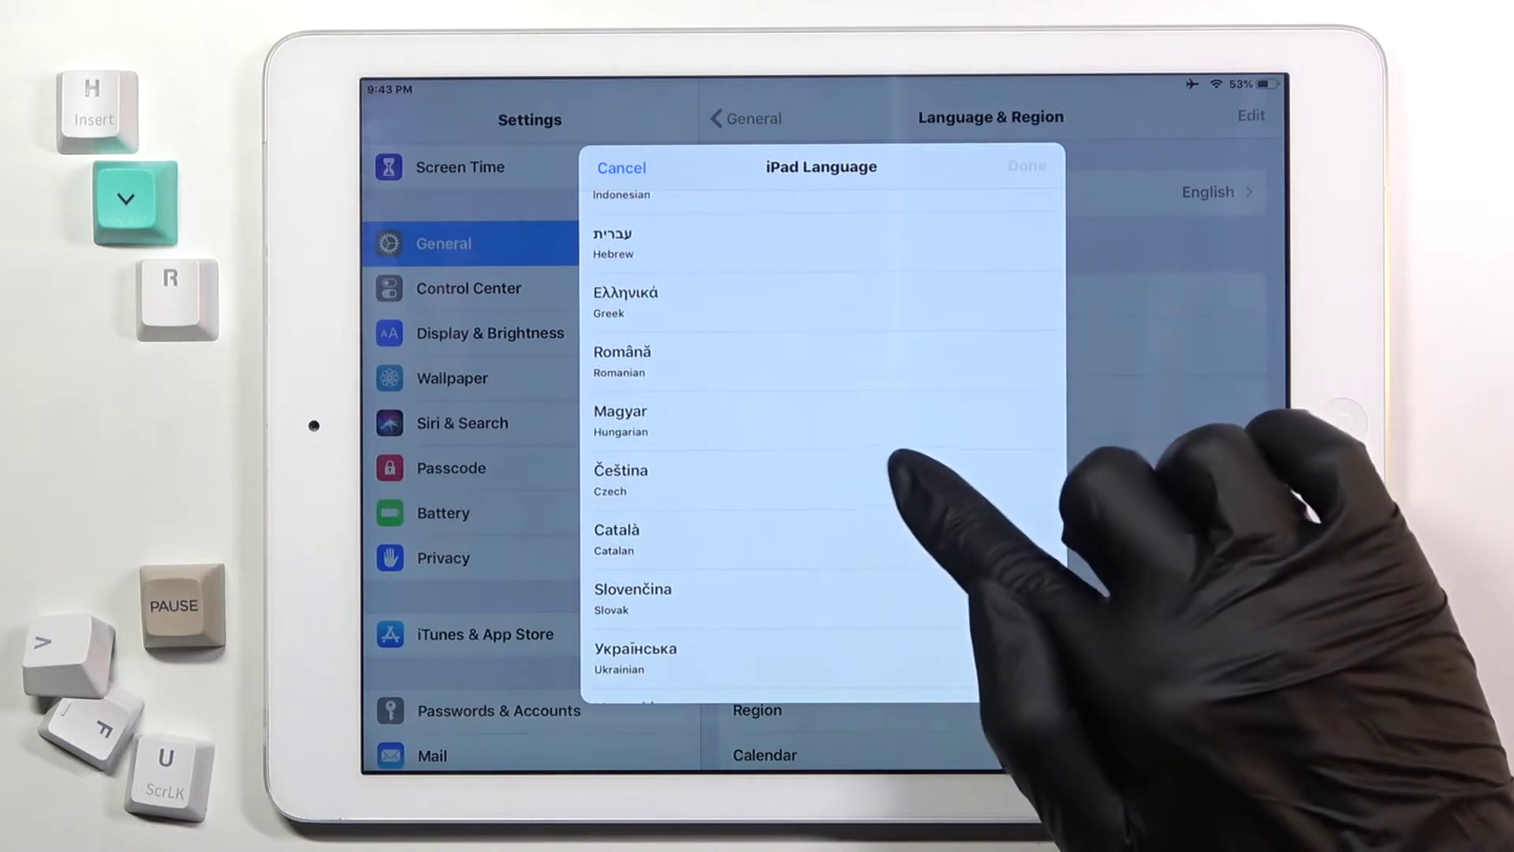
Step: Select Čeština as the iPad language and confirm the change to Czech
{"action": "left_click", "coordinate": [828, 460]}
{"action": "left_click", "coordinate": [1027, 166]}
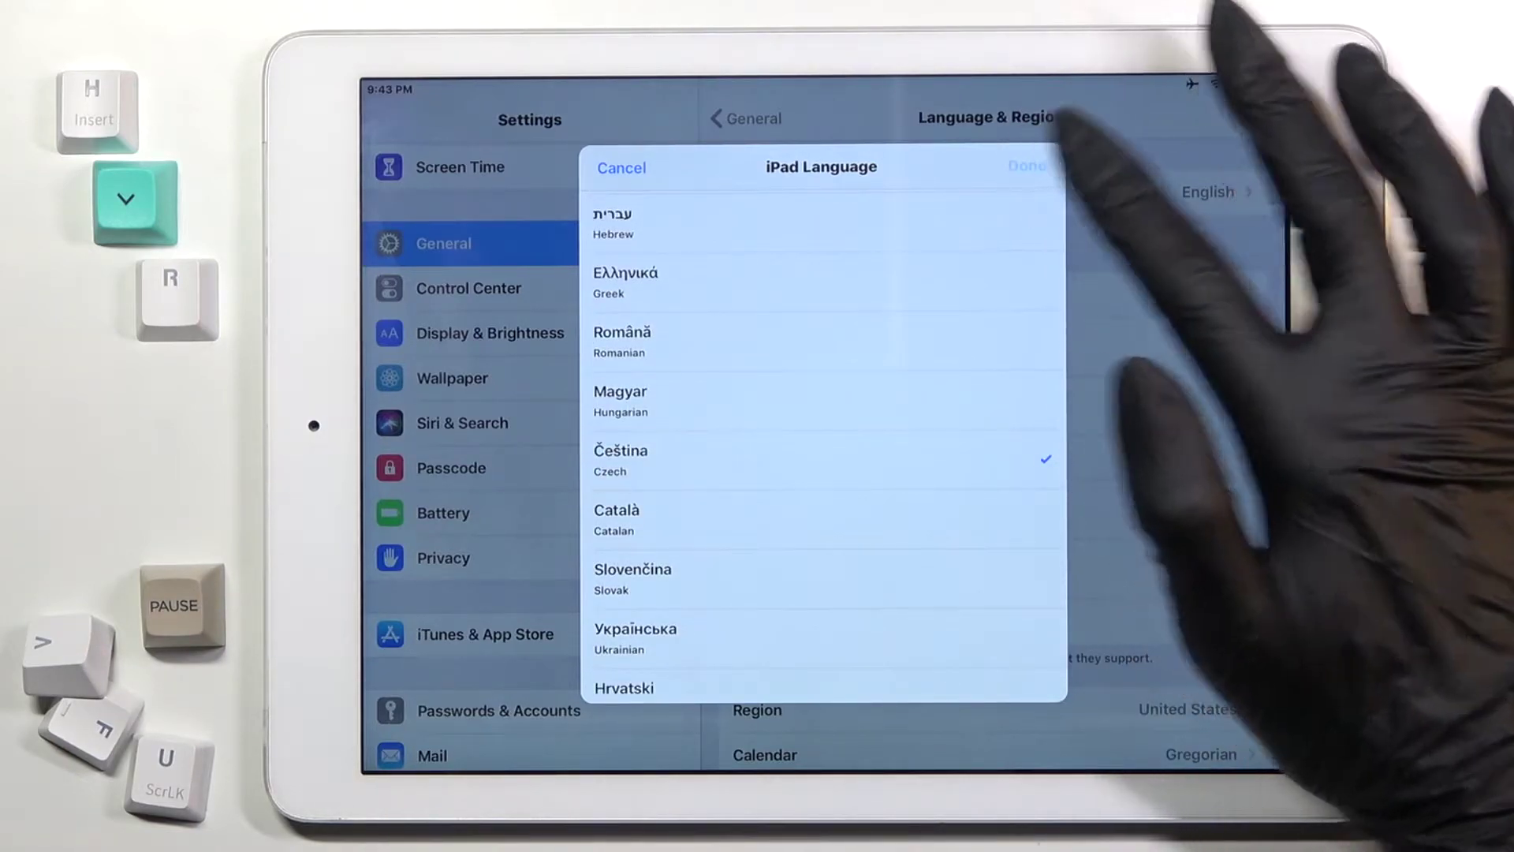
{"action": "left_click", "coordinate": [884, 467]}
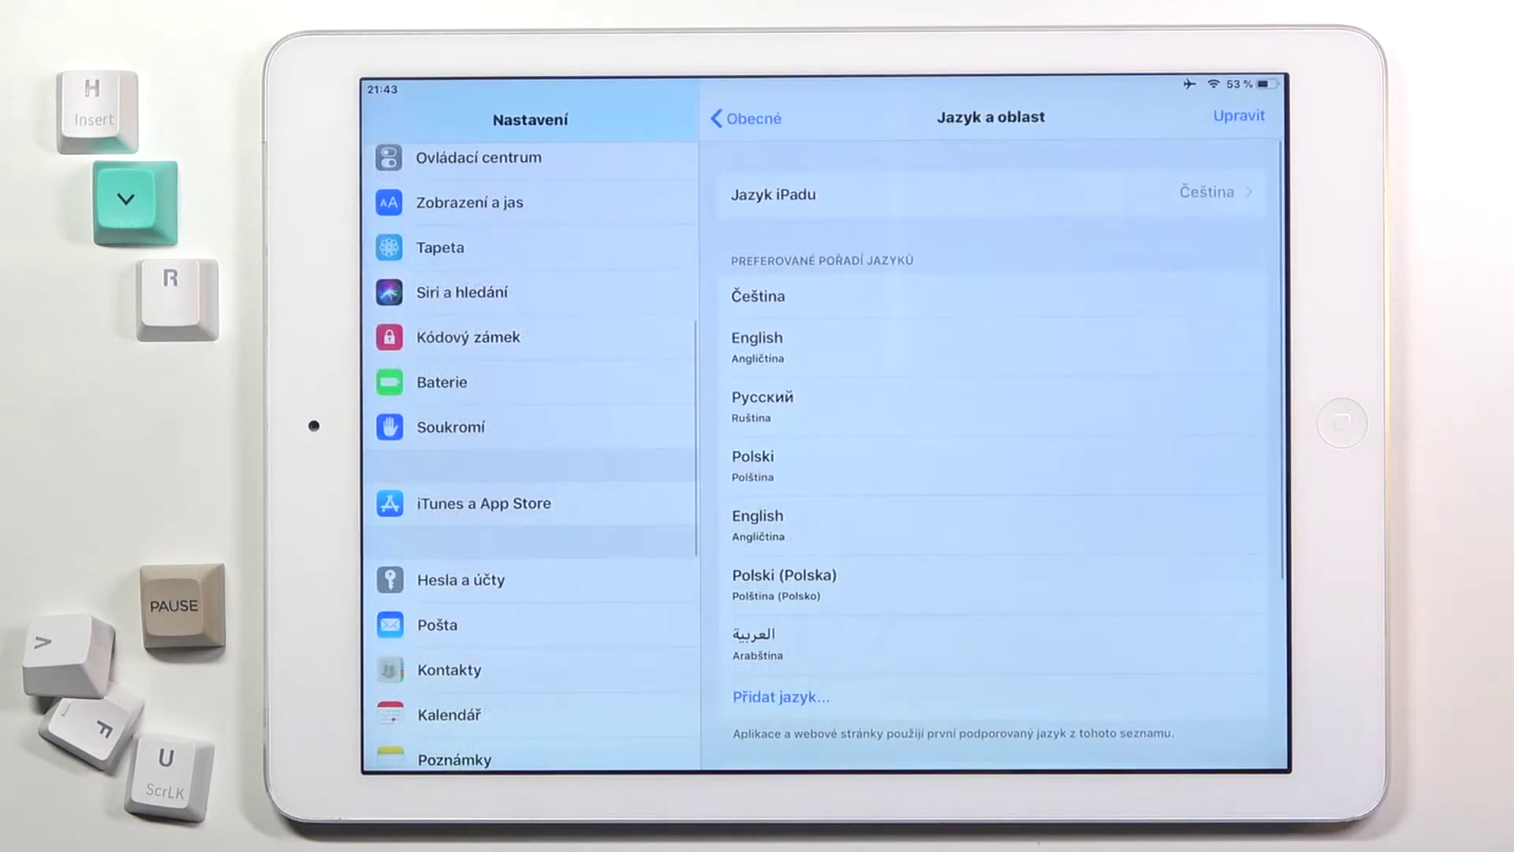
{"action": "scroll", "coordinate": [532, 451], "scroll_direction": "up", "scroll_amount": 5}
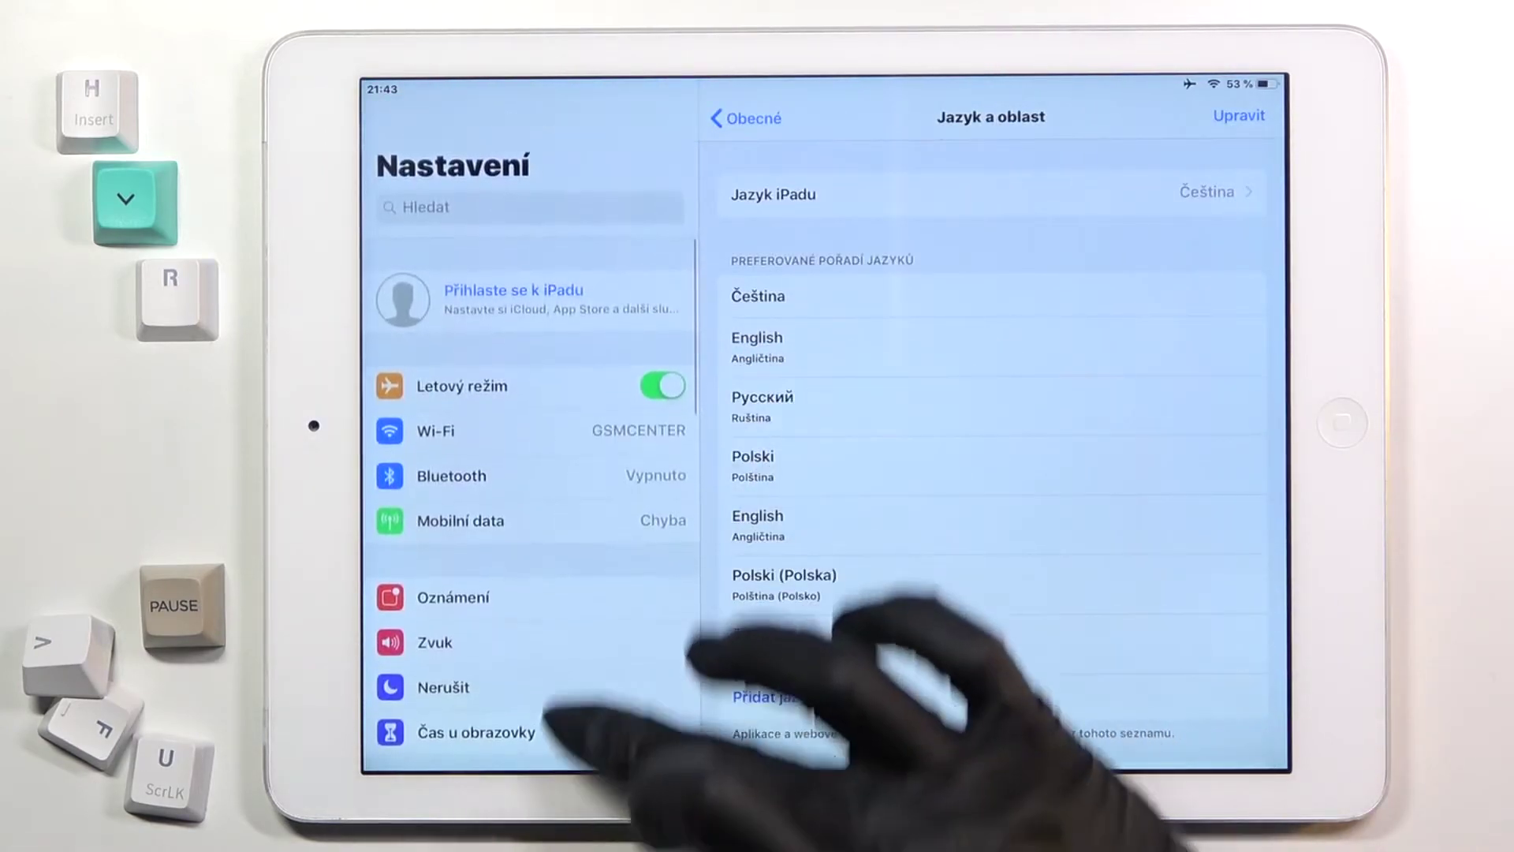
{"action": "scroll", "coordinate": [533, 474], "scroll_direction": "down", "scroll_amount": 5}
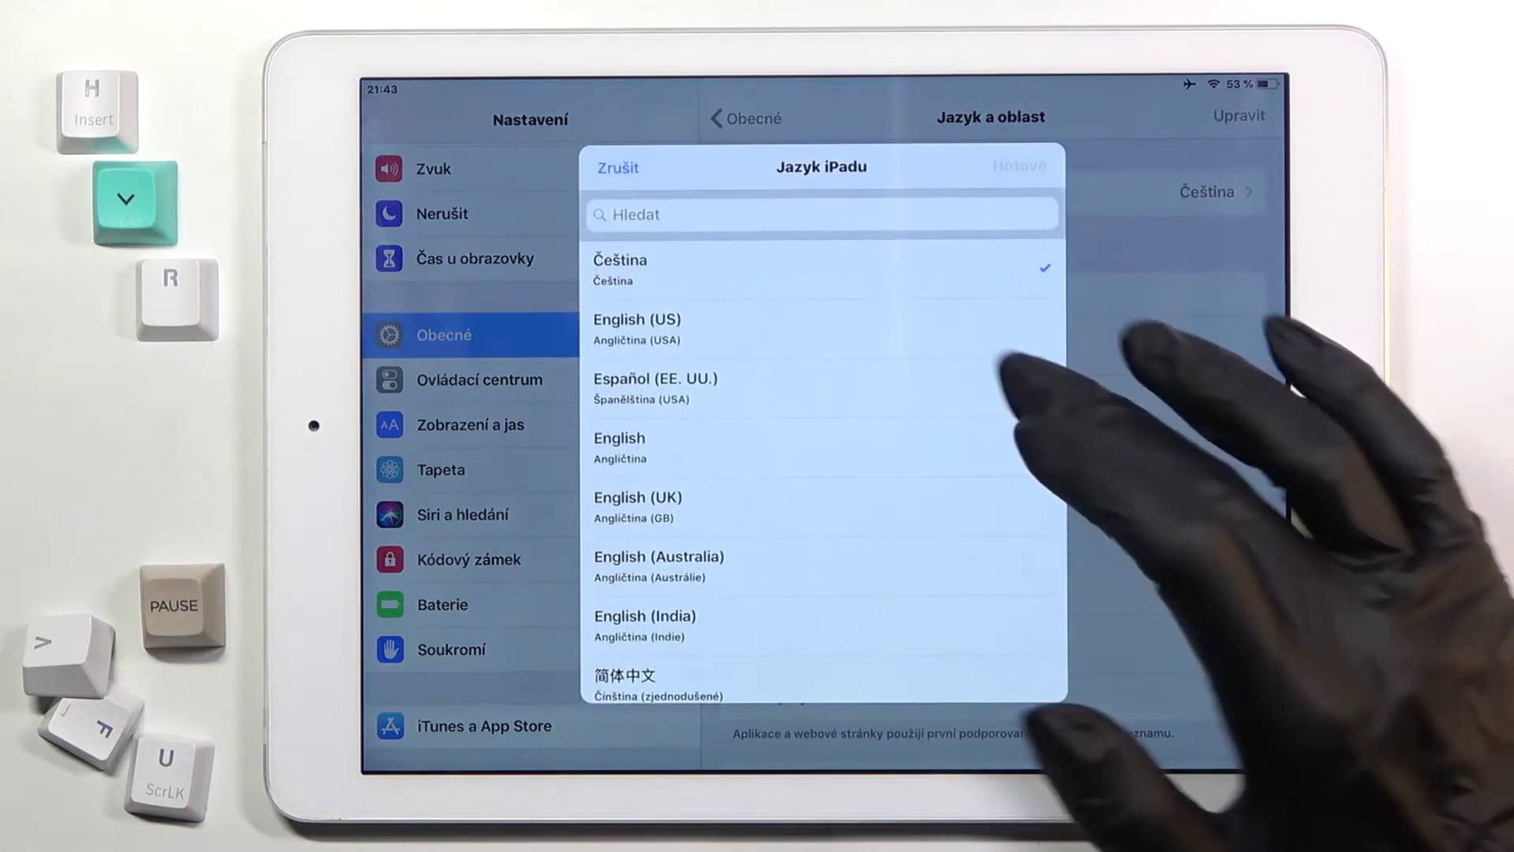
Step: Select English (US) under Jazyk iPadu and confirm with Hotovo and Pokračovat
{"action": "left_click", "coordinate": [994, 326]}
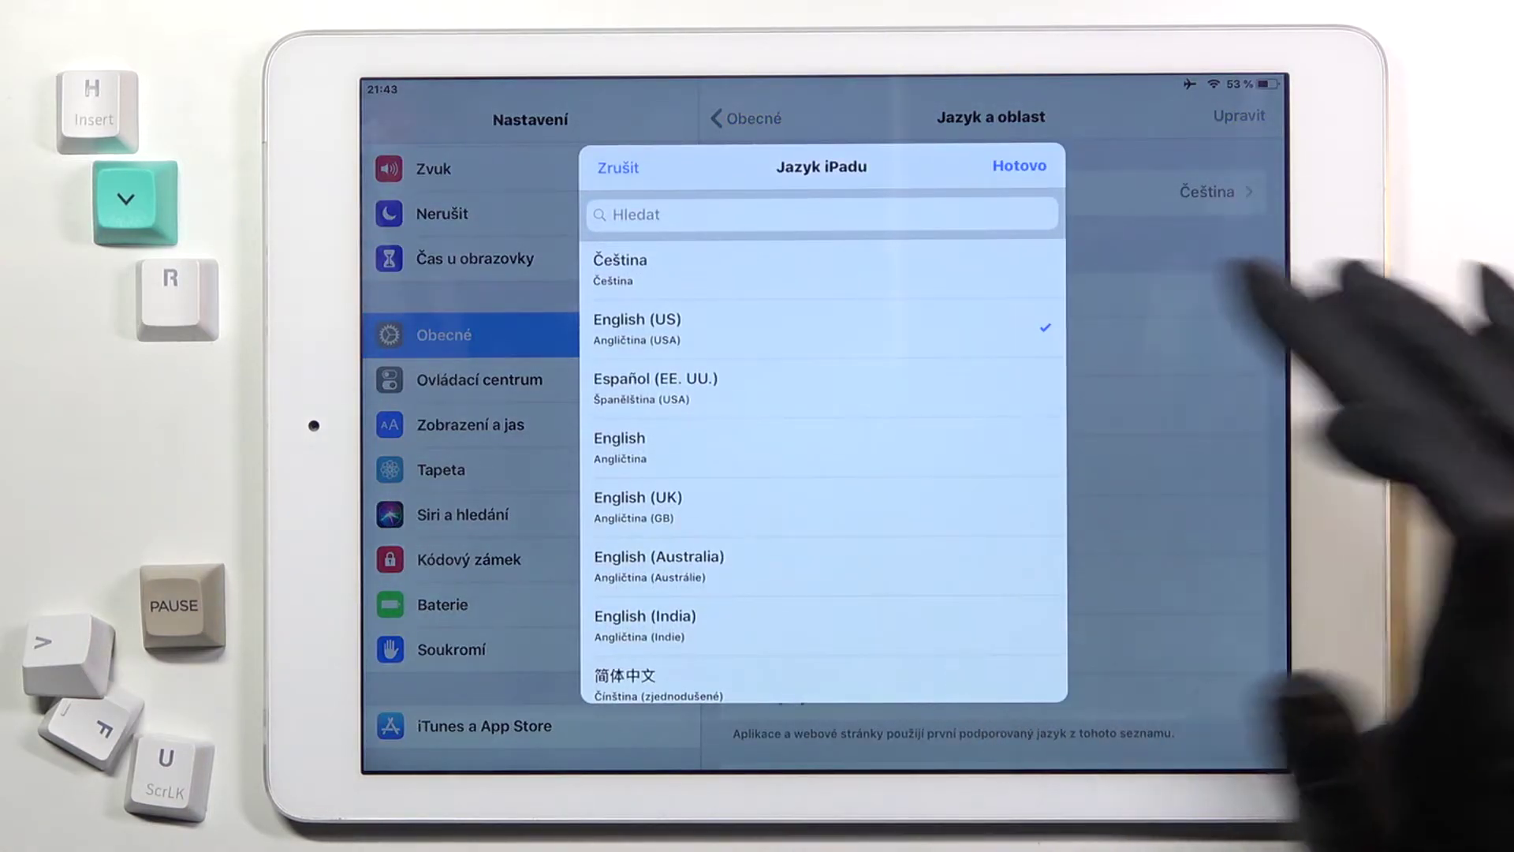
{"action": "left_click", "coordinate": [1018, 167]}
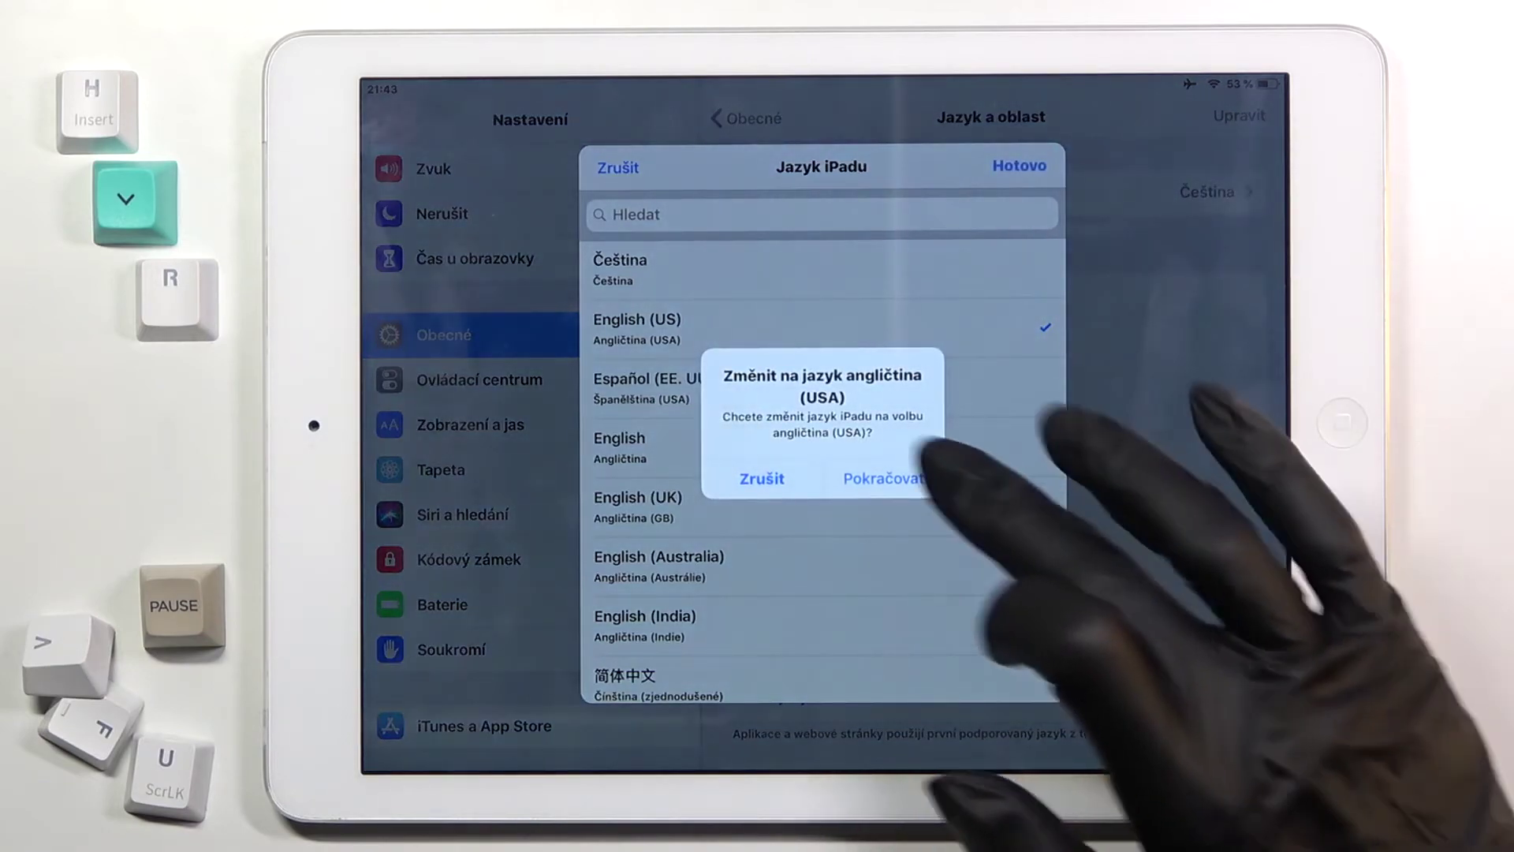
{"action": "left_click", "coordinate": [883, 479]}
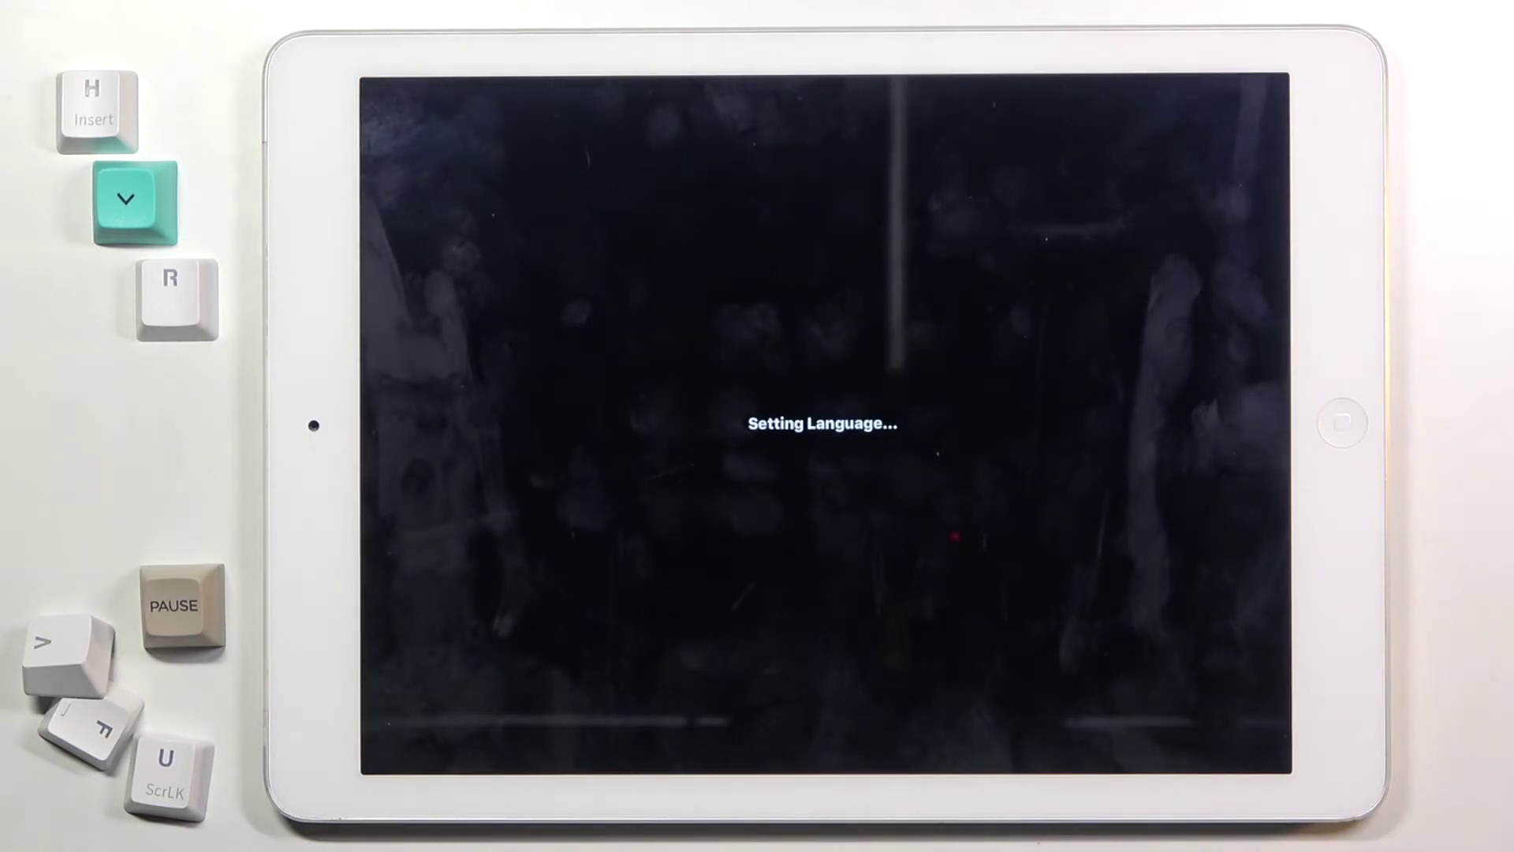